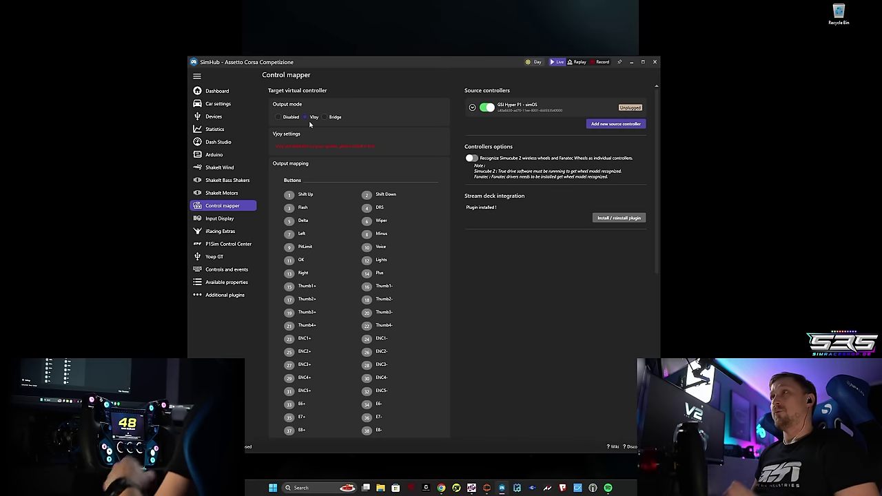
- Set the target virtual controller's output mode to Bridge
left_click(333, 117)
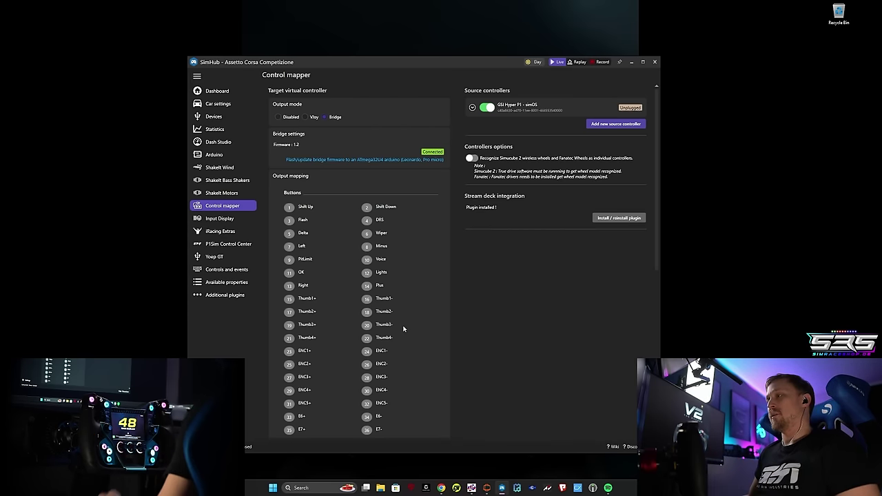
- Switch to Chrome and view the ARCELI CJMCU ATMEGA32U4 board listing on Amazon, highlighting the chip name in the title
left_click(441, 488)
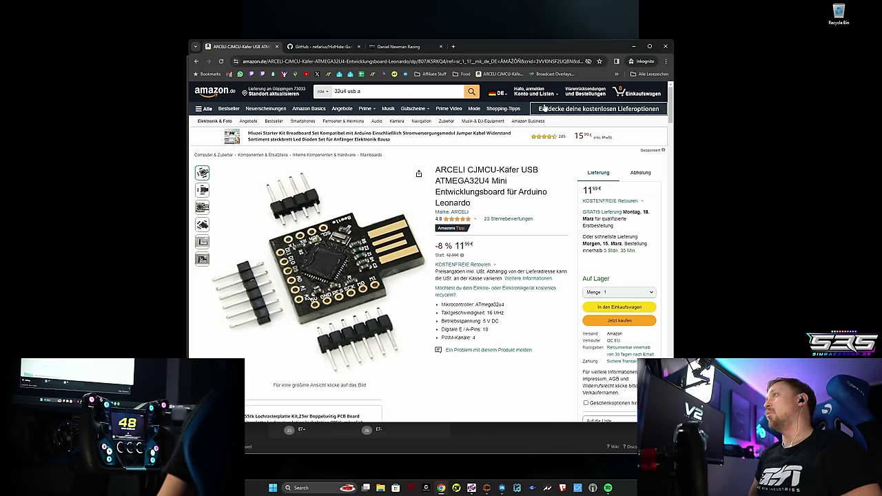
left_click_drag(435, 181, 479, 181)
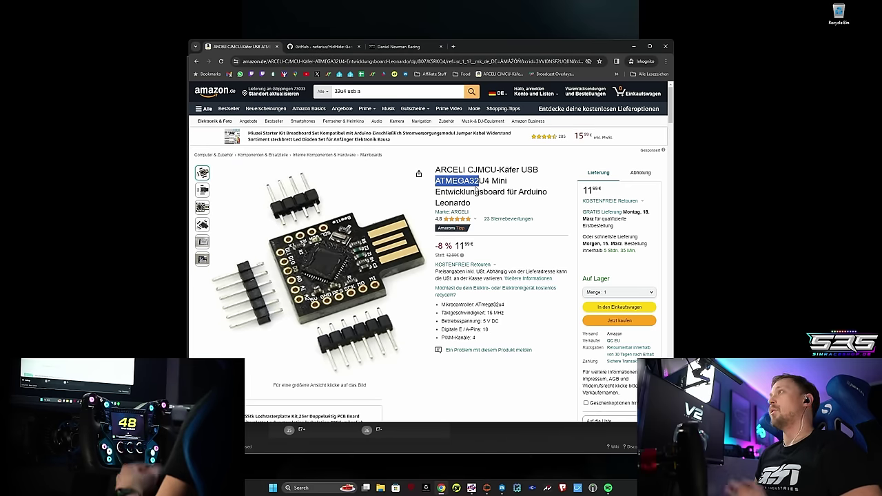
left_click(631, 47)
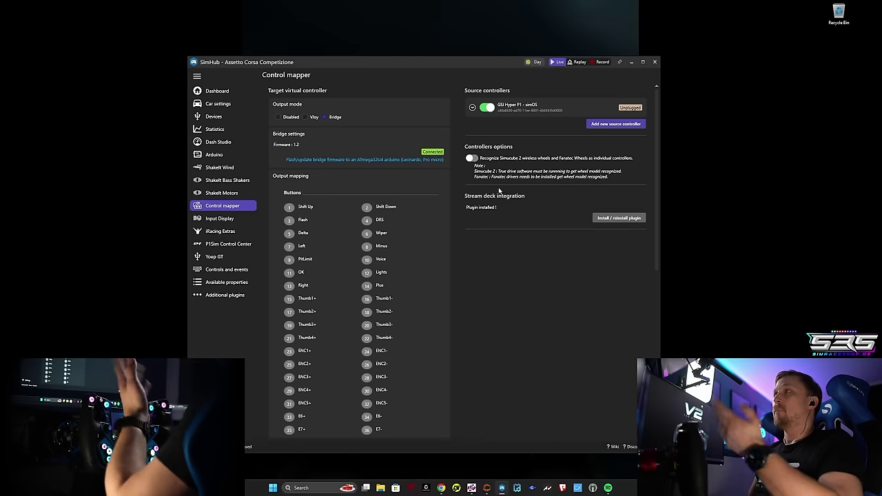
- Start flashing the bridge firmware to an ATmega32U4 Arduino and select serial port COM12 as the target
left_click(298, 160)
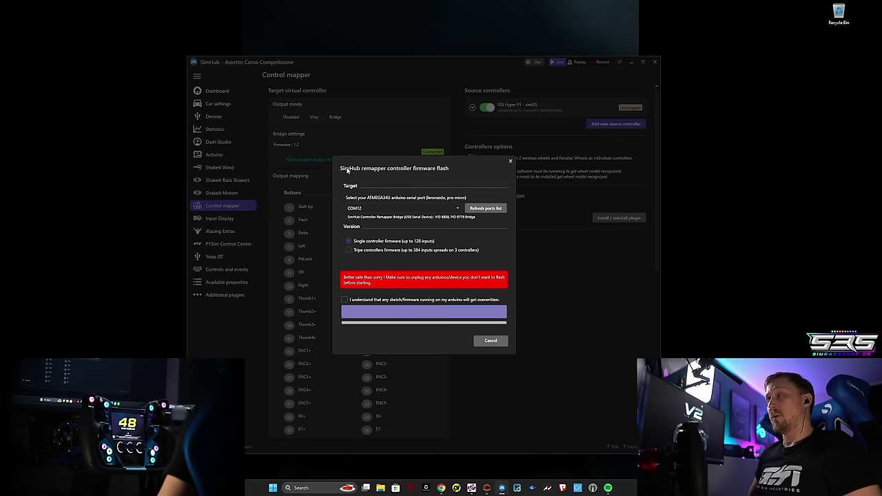
left_click(371, 208)
left_click(361, 218)
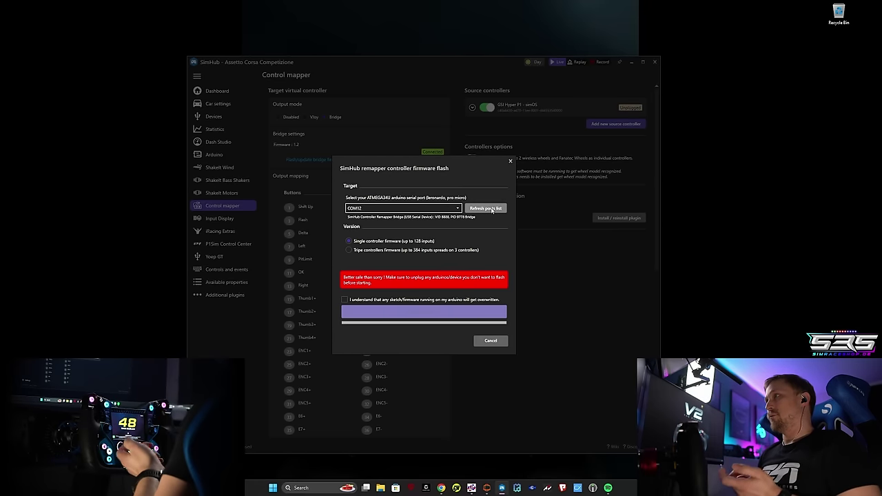
left_click(416, 207)
left_click(414, 215)
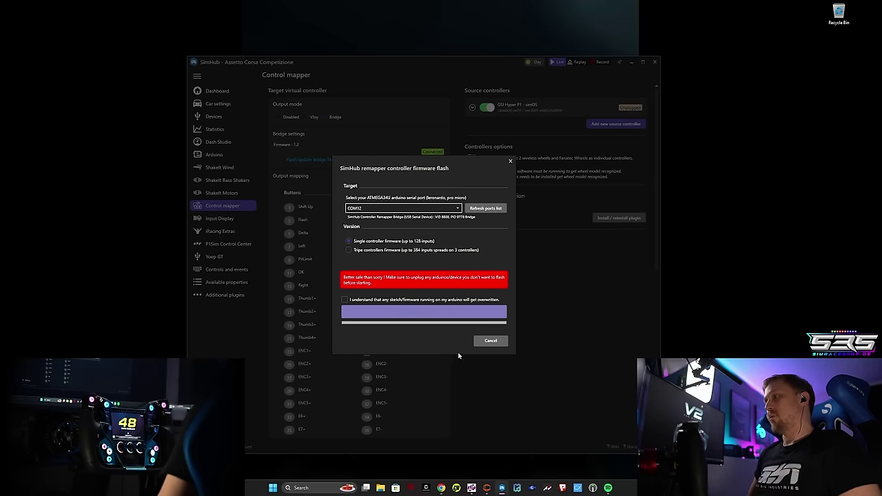
- Switch to USB Device Tree Viewer and inspect the SimHub Controller Remapper Bridge to identify its COM port
left_click(471, 487)
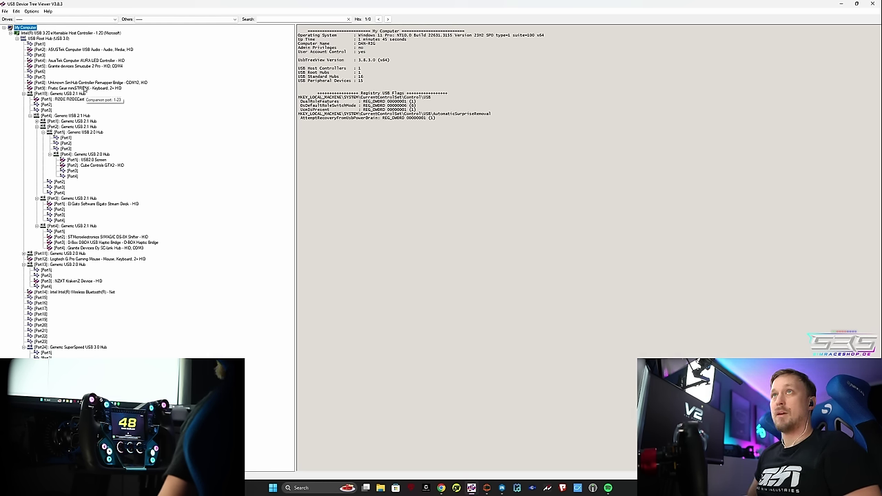
left_click(150, 83)
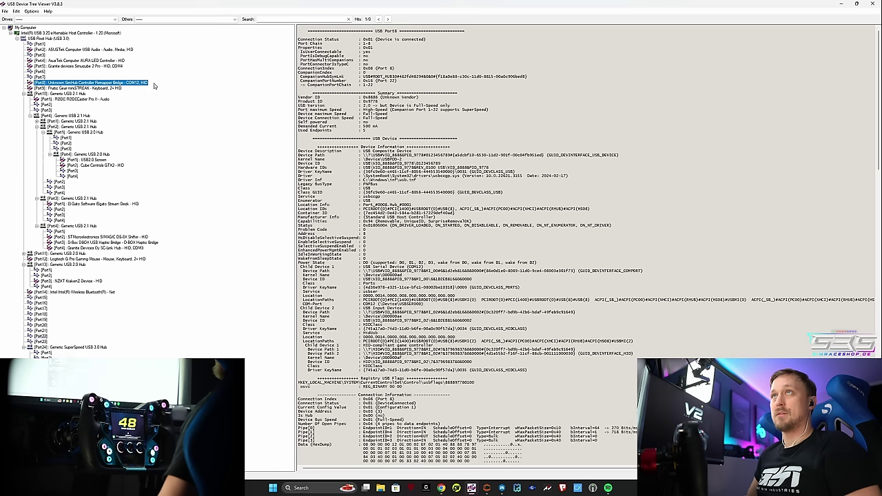
left_click(872, 4)
- Keep COM12 as the target, accept overwriting the Arduino's existing firmware, and flash single controller firmware version 1.2
left_click(363, 208)
left_click(405, 251)
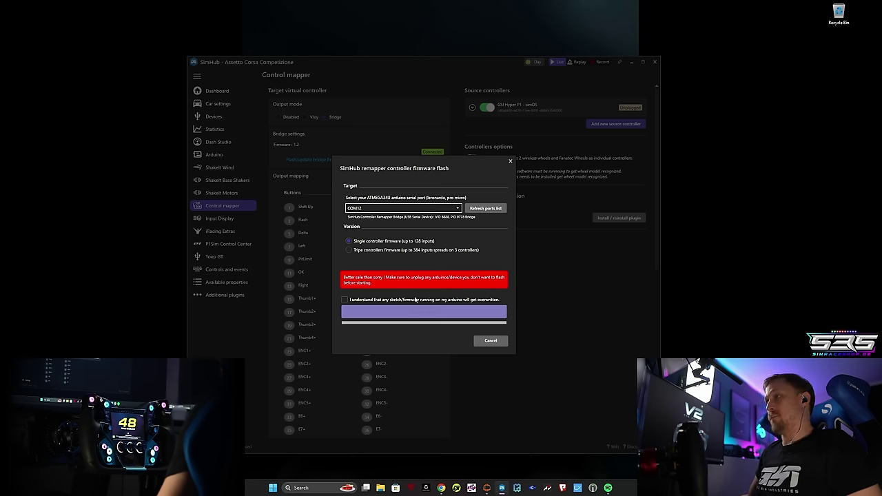
left_click(388, 301)
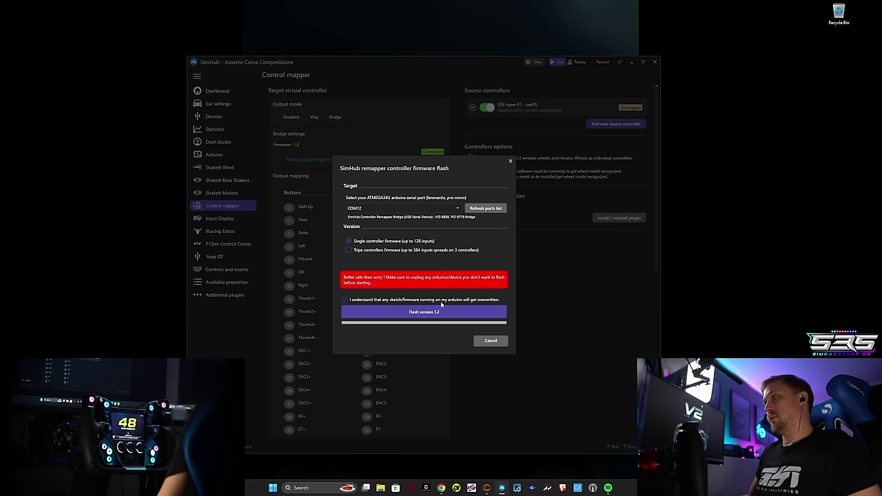
left_click(416, 314)
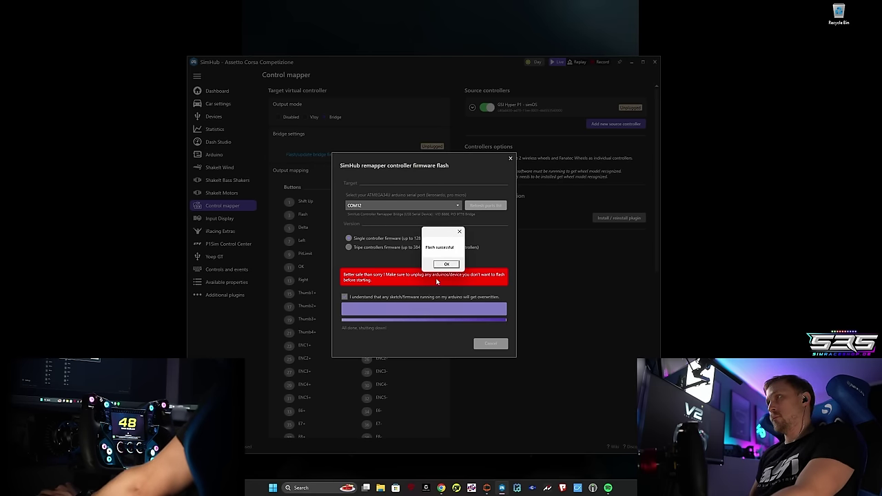
left_click(445, 265)
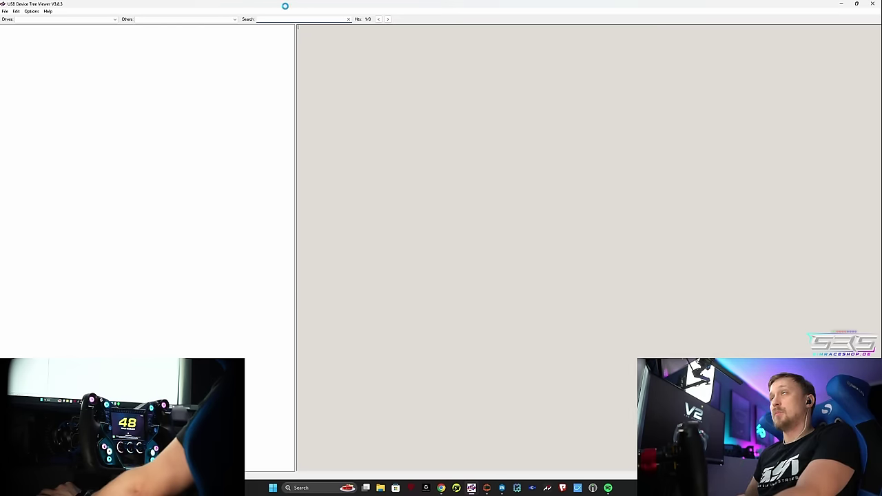
- Look for the flashed SimHub Controller Remapper Bridge in the USB device tree, then close USB Device Tree Viewer
left_click_drag(284, 5, 316, 94)
left_click(286, 176)
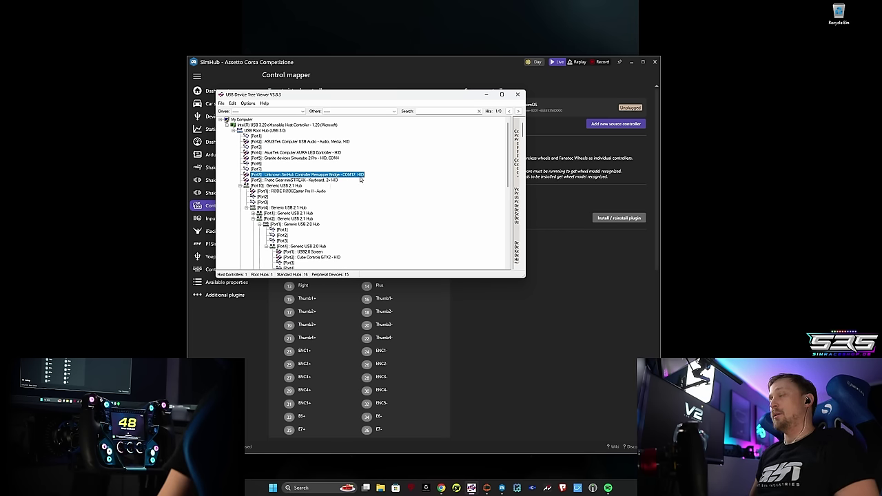
left_click(517, 94)
- Open the Windows Game Controllers settings and view the test properties of the SimHub Controller Remapper Bridge
key("super")
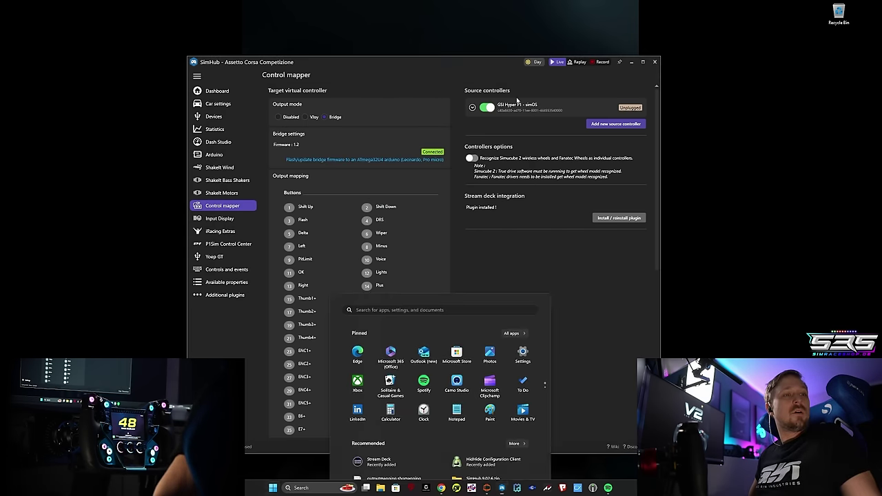
type("us")
key("Return")
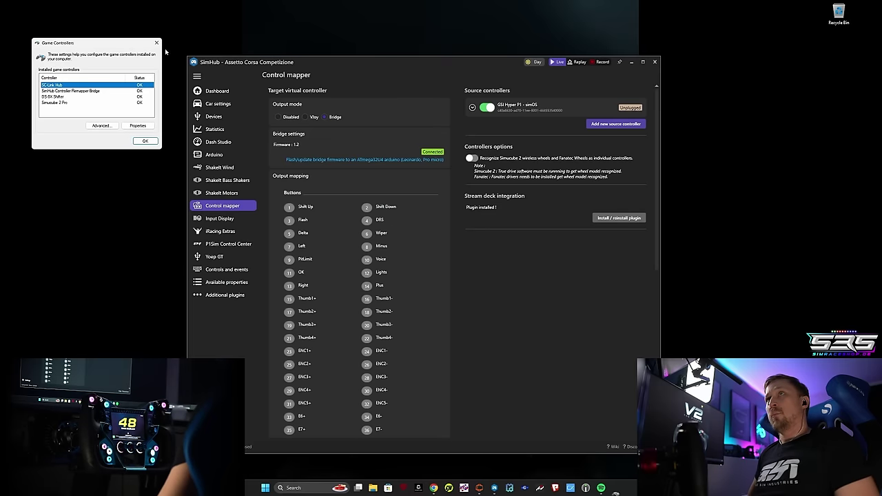
left_click_drag(128, 42, 449, 166)
left_click(381, 212)
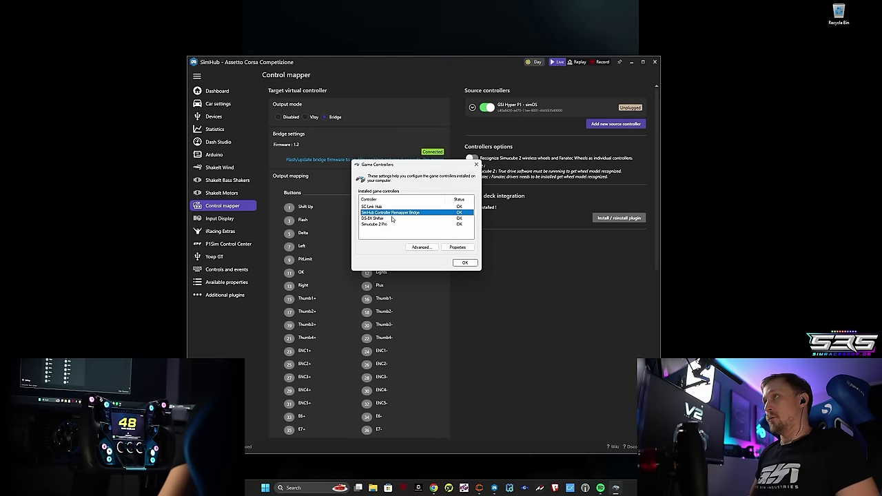
left_click(458, 247)
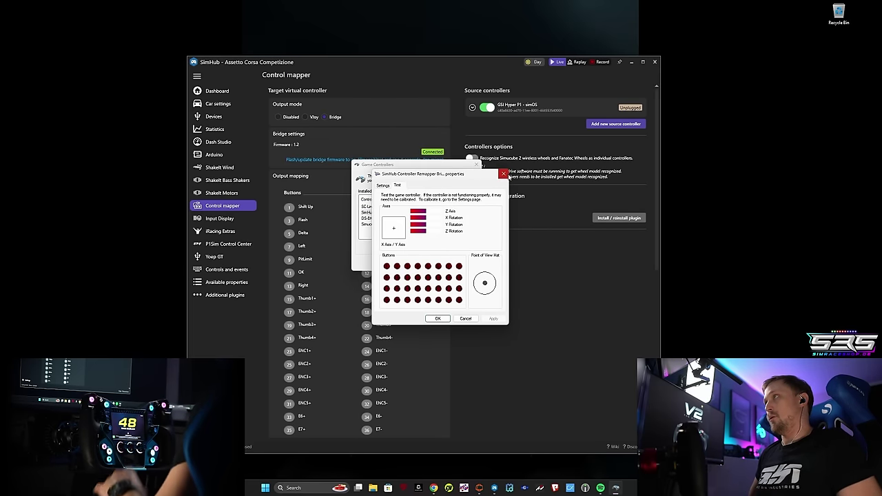
key("Escape")
key("Escape")
- Review the output mapping buttons and inspect their role names in the Edit roles dialog
scroll(357, 255, "down", 3)
scroll(345, 248, "down", 5)
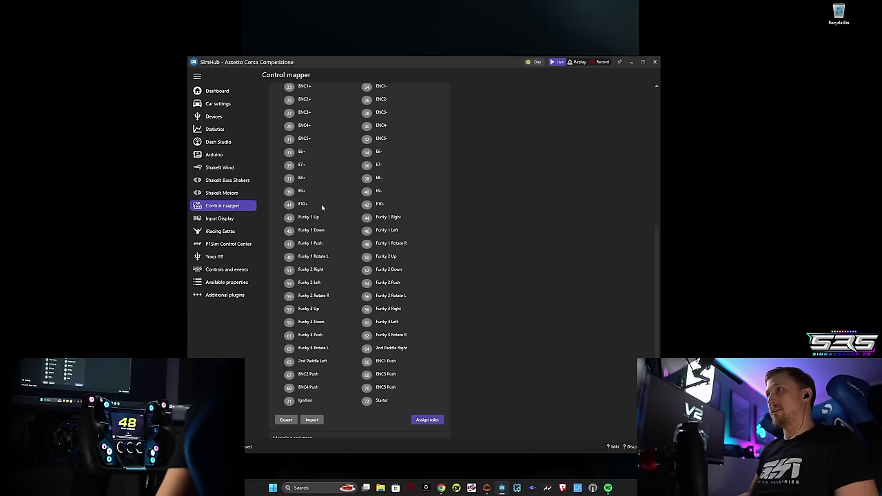
scroll(349, 261, "up", 10)
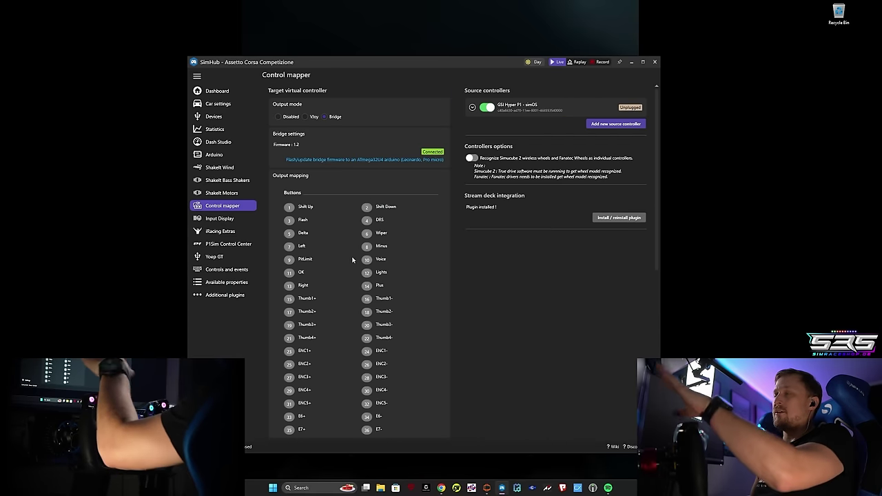
scroll(363, 244, "down", 5)
scroll(363, 244, "down", 2)
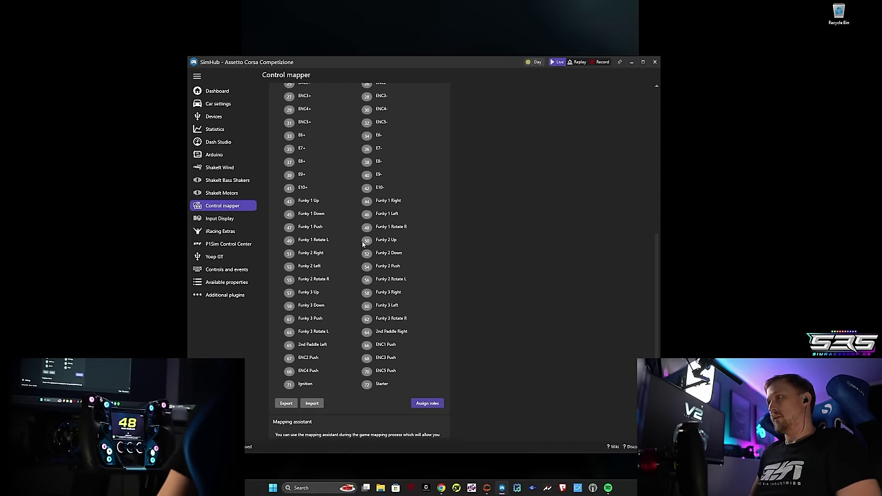
left_click(428, 402)
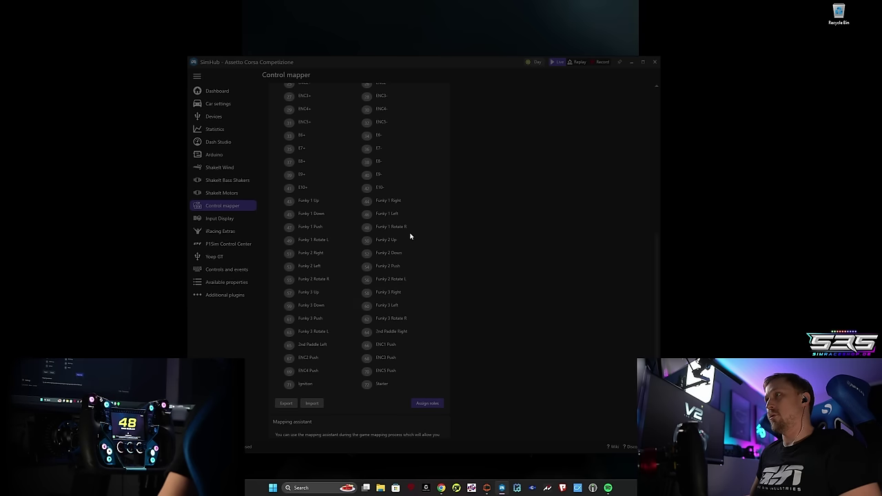
left_click_drag(376, 155, 361, 157)
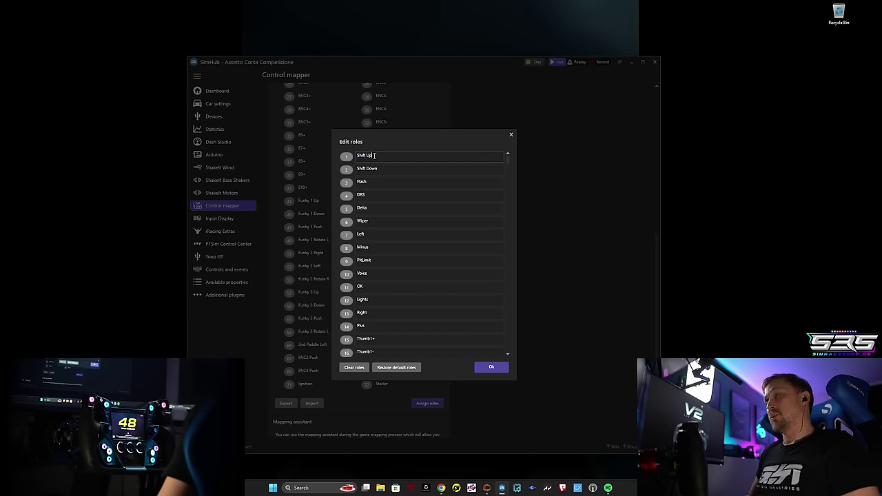
left_click(385, 195)
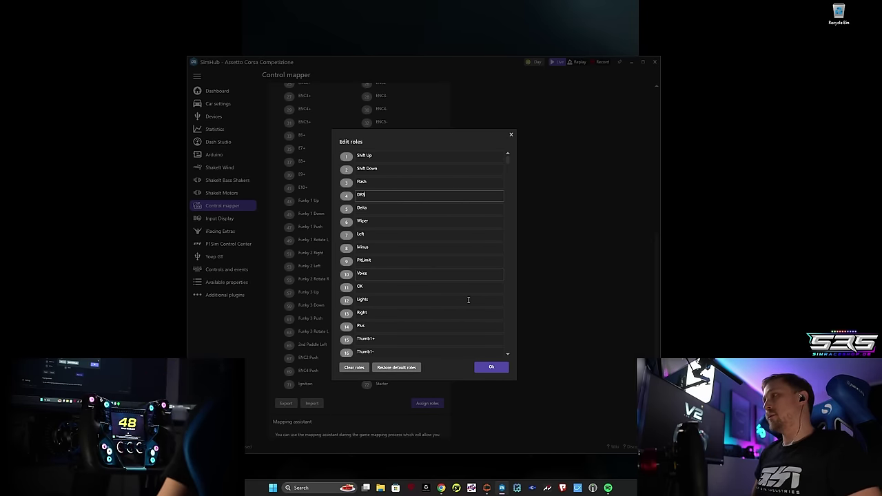
key("Return")
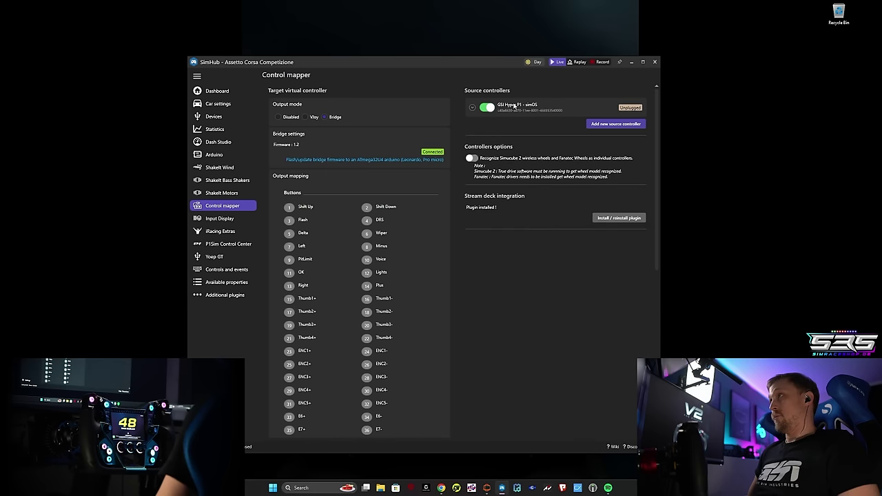
- Expand the GSI Hyper P1 - simOS source controller, review its button and POV mappings, and collapse it
left_click(475, 107)
scroll(552, 207, "down", 5)
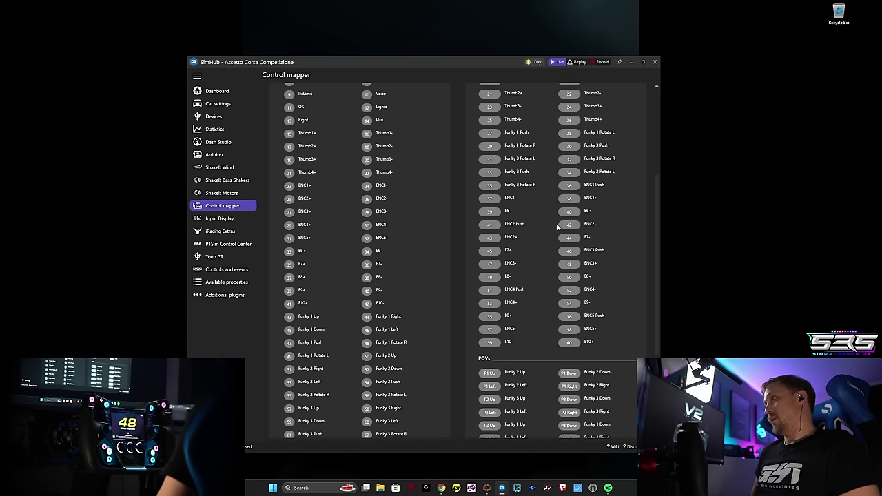
scroll(558, 231, "down", 3)
scroll(545, 228, "up", 8)
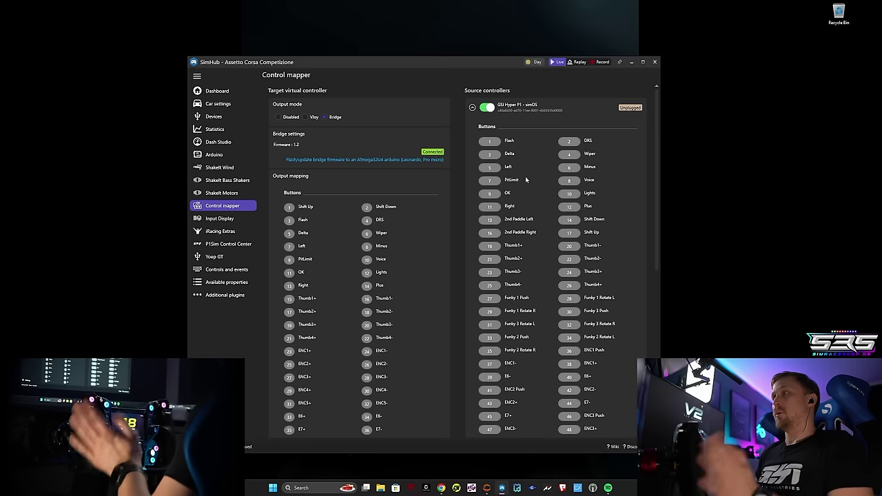
left_click(471, 108)
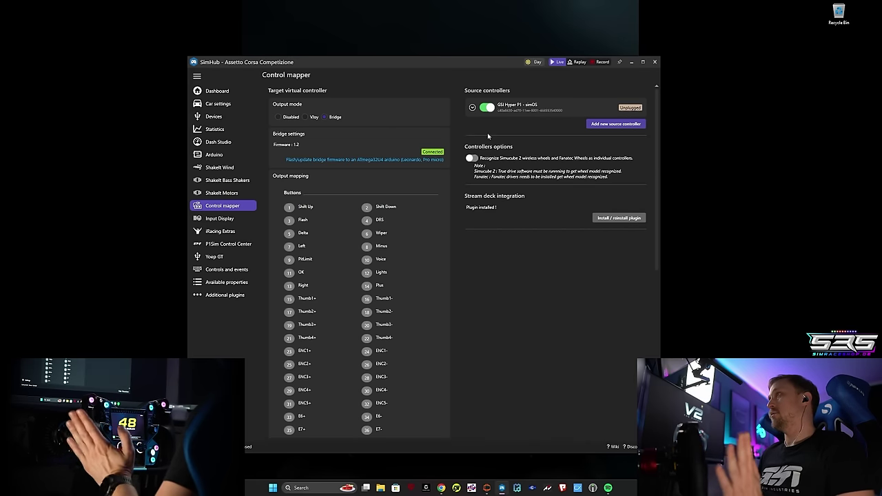
- Add the GTX2 wheel as a new source controller
left_click(618, 124)
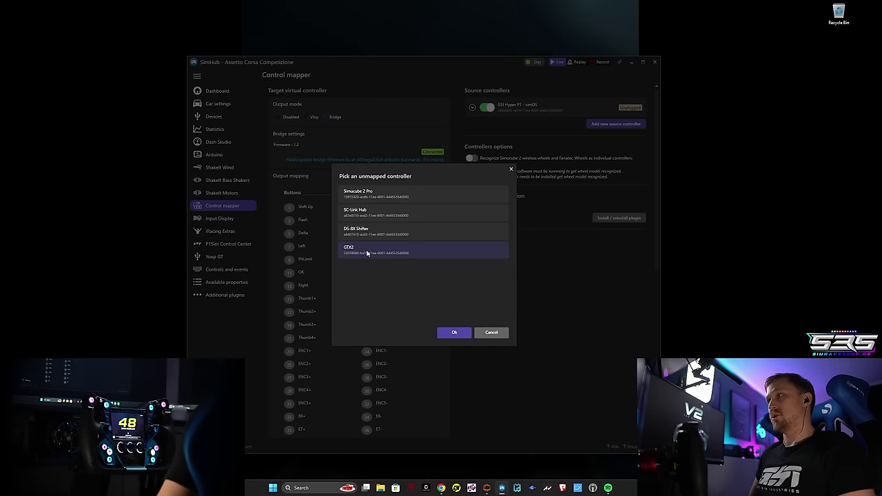
left_click(360, 252)
left_click(454, 332)
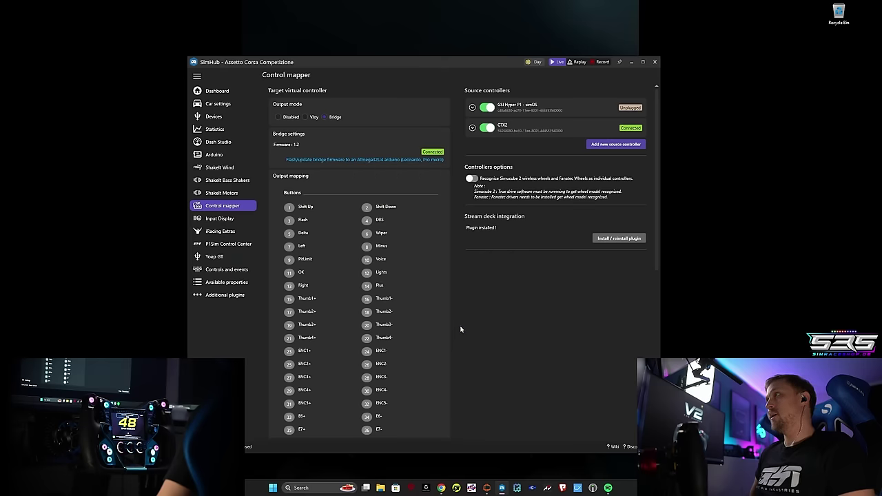
- In the GTX2 mapping, assign Shift Up to Button 23, Shift Down to Button 31, Flash to Button 1, DRS to Button 24 and Delta to Button 7
left_click(472, 129)
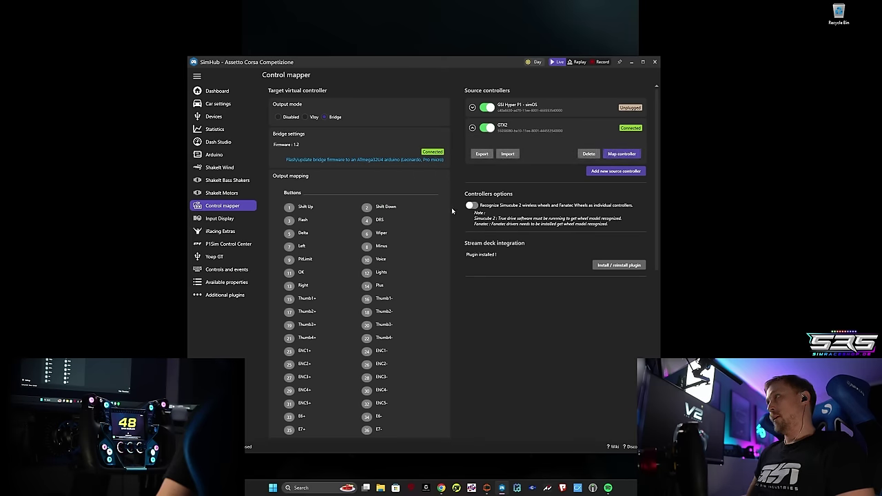
left_click(621, 154)
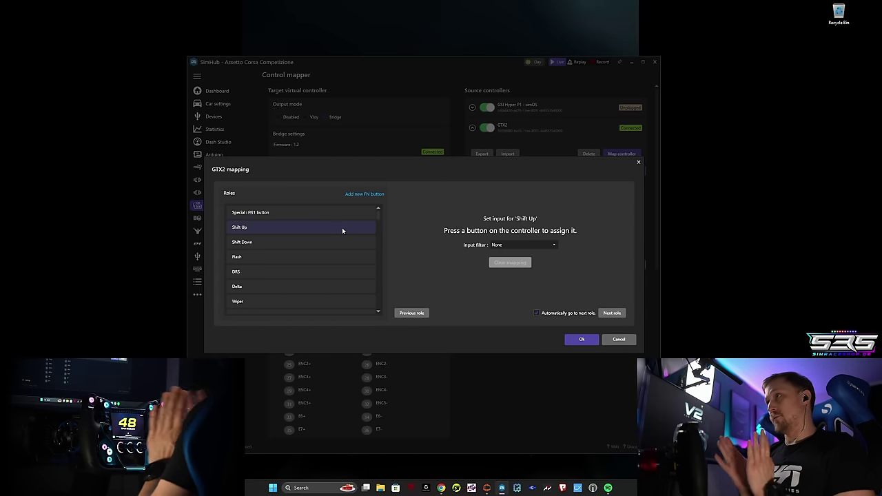
left_click(322, 229)
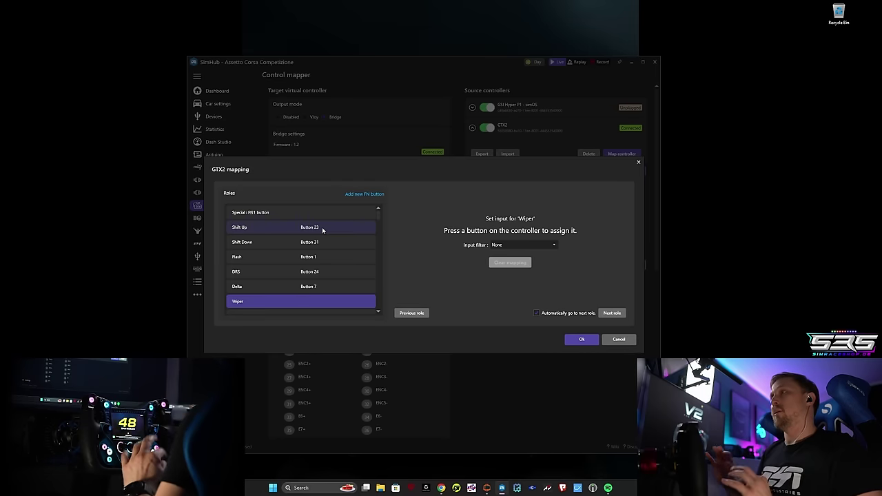
- Map the special FN1 button role to Button 22 on the GTX2
left_click(262, 213)
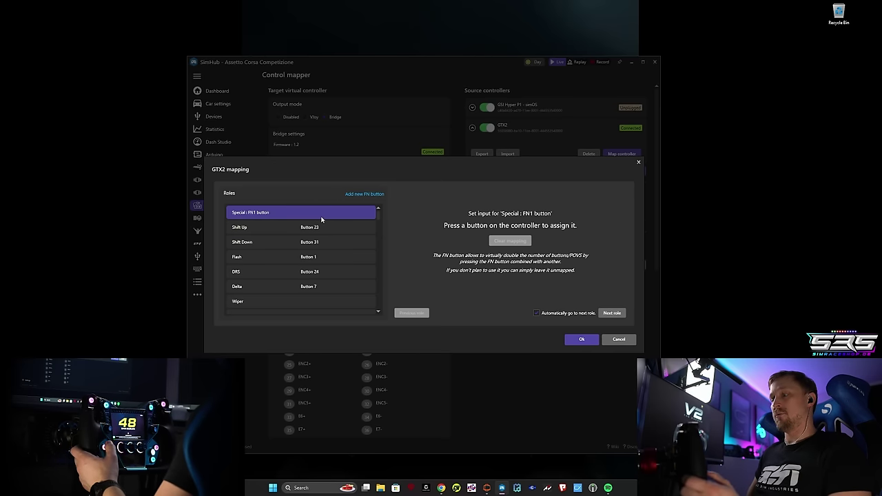
left_click(249, 217)
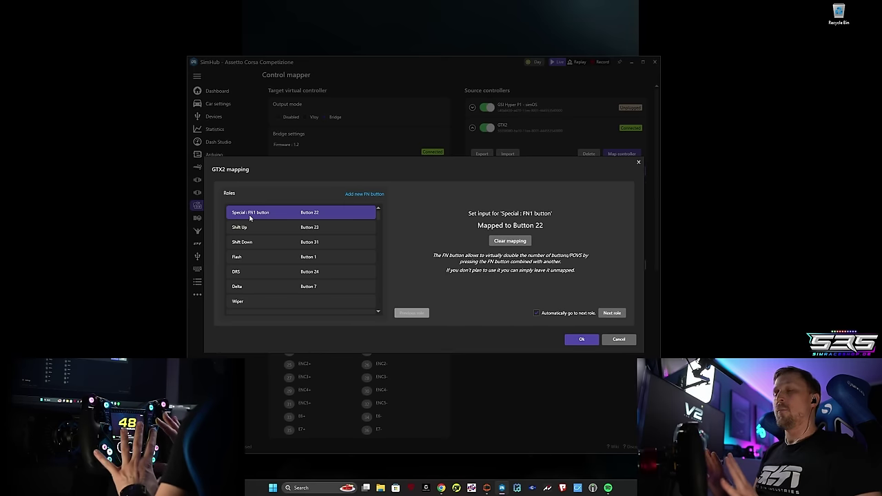
- In the GTX2 mapping, assign Shift Down to FN1 + Button 23 and save the mapping
left_click(329, 243)
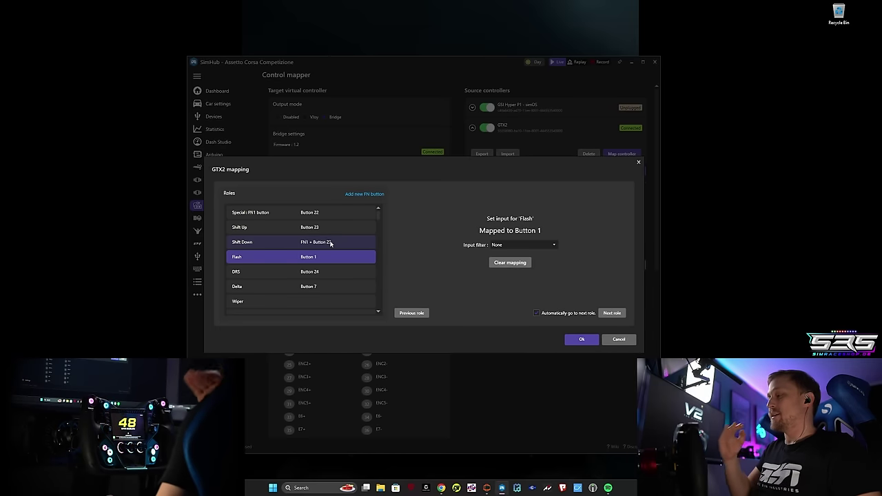
left_click(581, 339)
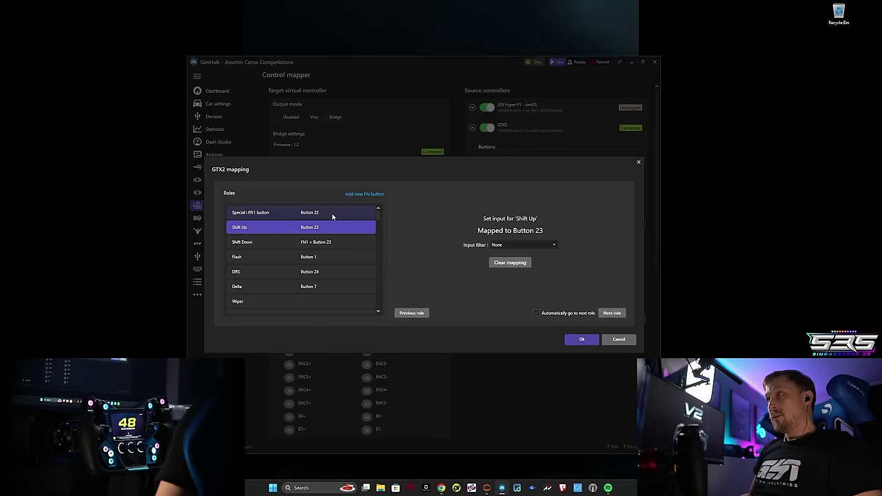
- Clear the special FN1 button mapping on the GTX2 and assign Shift Down to Button 31
left_click(332, 215)
left_click(337, 243)
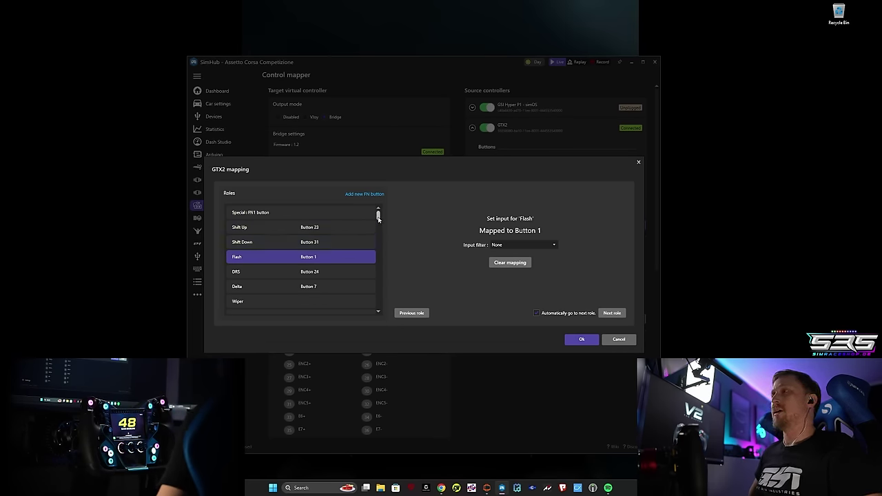
- Check the input filter options for the Flash role, and map Ignition to Button 8 with the Long press filter
left_click(498, 245)
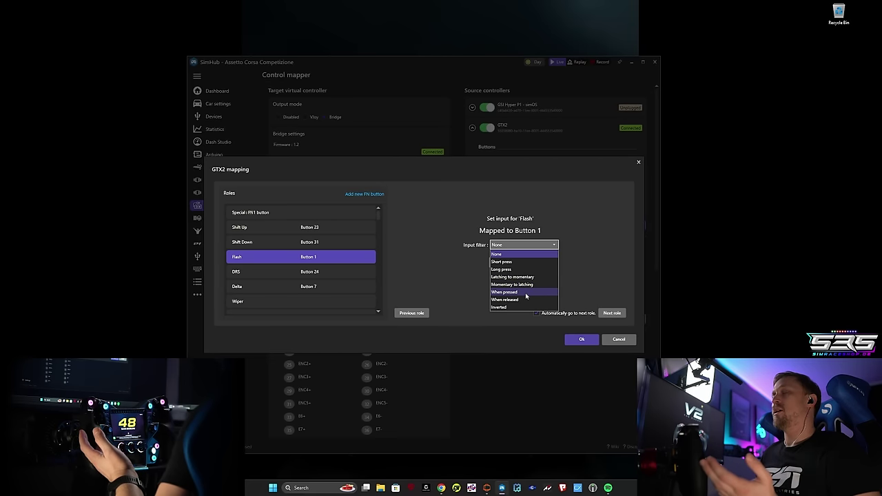
left_click(380, 215)
left_click_drag(379, 219, 383, 315)
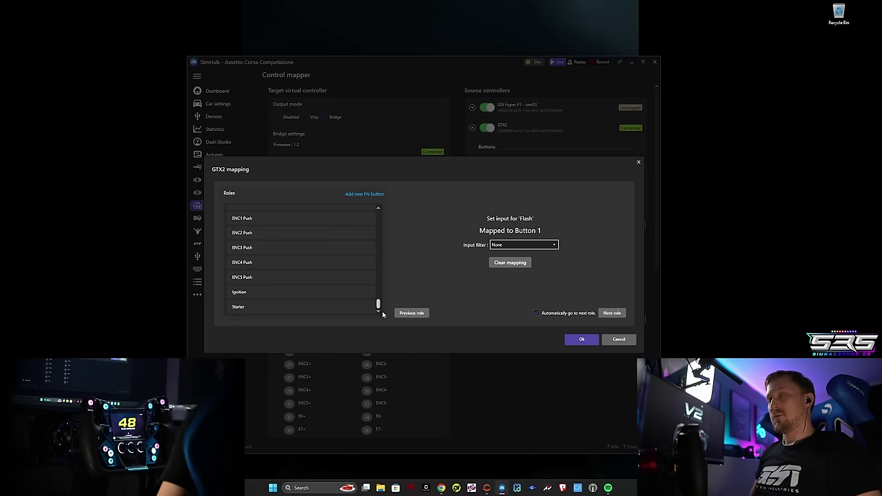
left_click(327, 296)
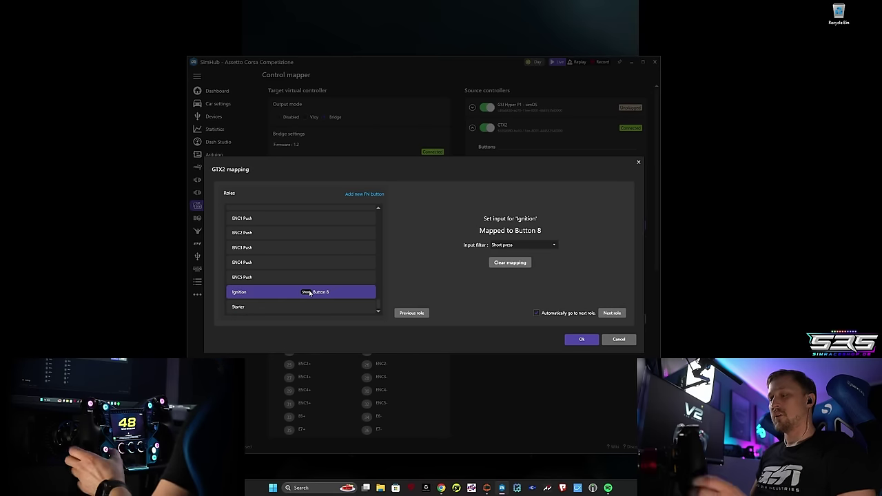
left_click(341, 290)
left_click(510, 245)
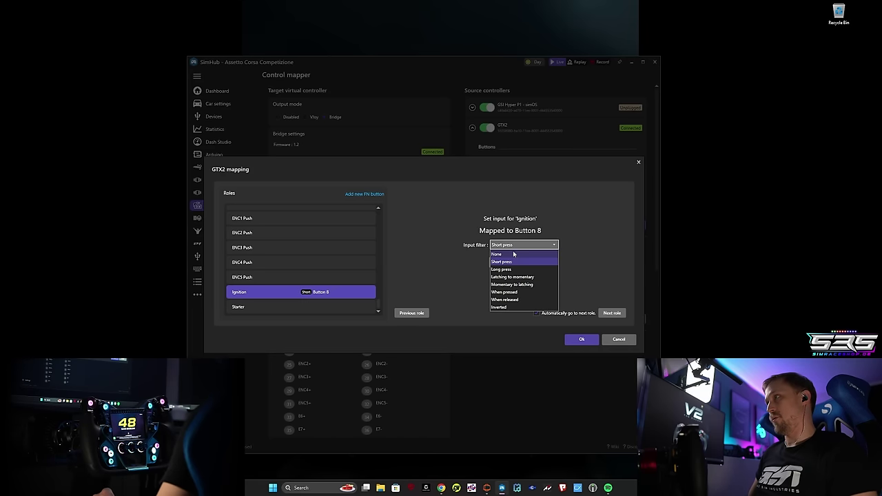
left_click(513, 262)
- Map the Starter role to Button 8 with the Short press filter and save the GTX2 mapping
left_click(326, 308)
left_click(513, 245)
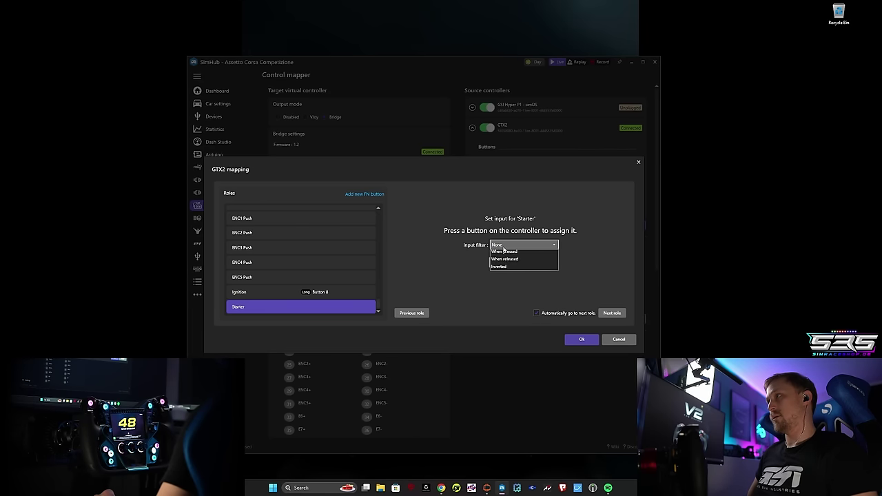
left_click(502, 262)
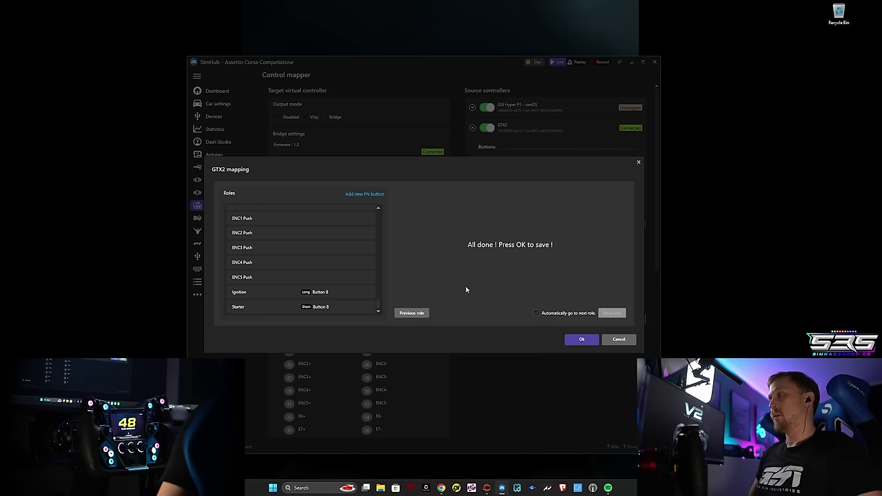
left_click(581, 339)
- Review the virtual controller's output mapping down to Ignition and Starter, and return to the source controllers and Stream Deck integration
scroll(389, 273, "down", 10)
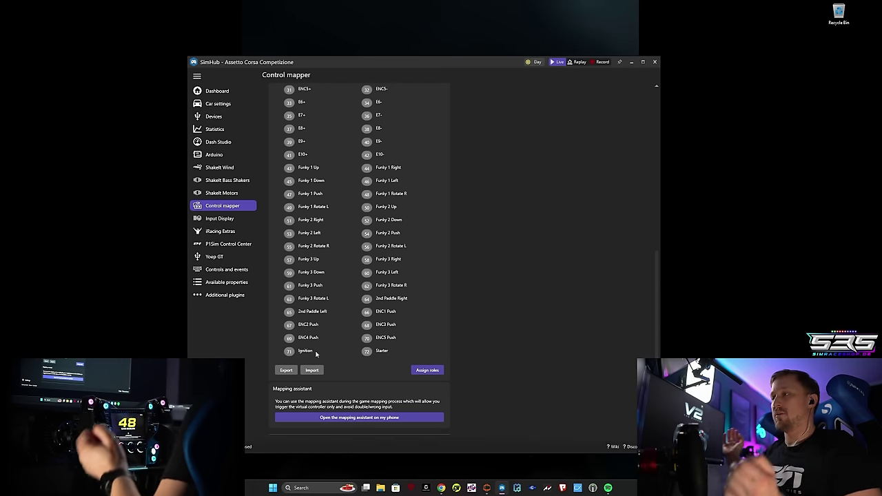
scroll(355, 338, "up", 5)
scroll(355, 335, "up", 3)
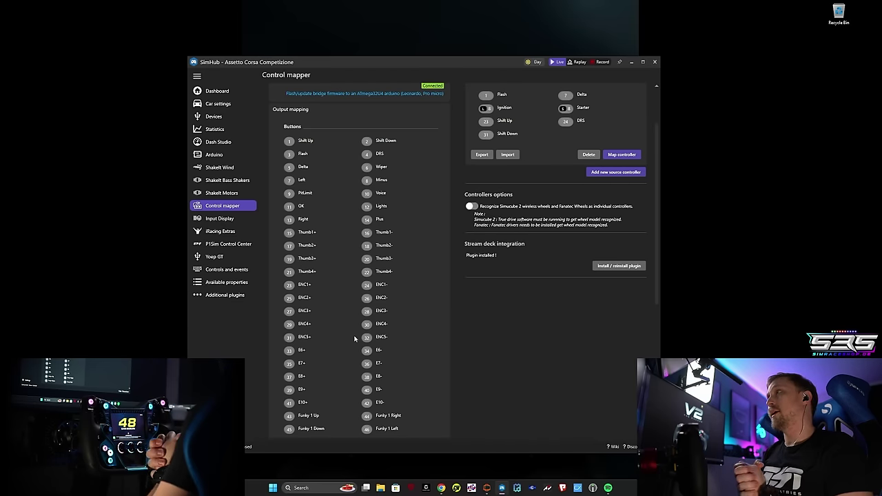
scroll(352, 336, "up", 2)
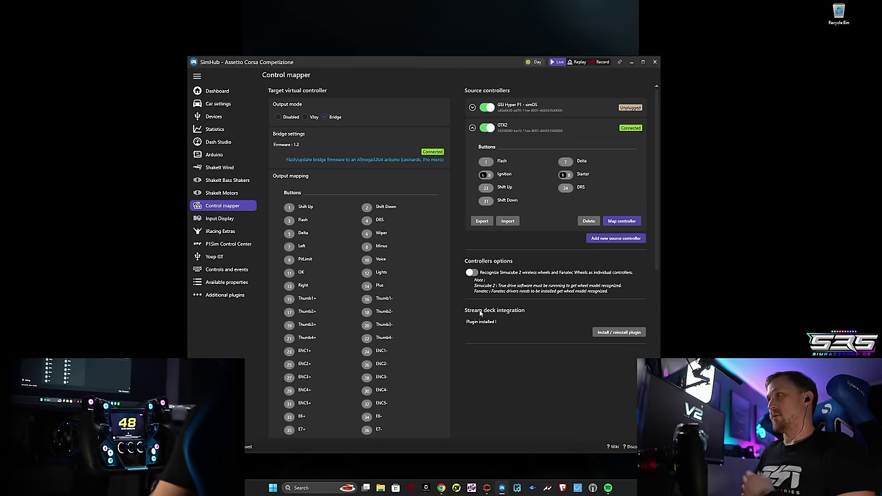
- Switch to the Stream Deck app, inspect the control mapper roles of the Shift Up and Shift Down keys, and return to SimHub
left_click(619, 334)
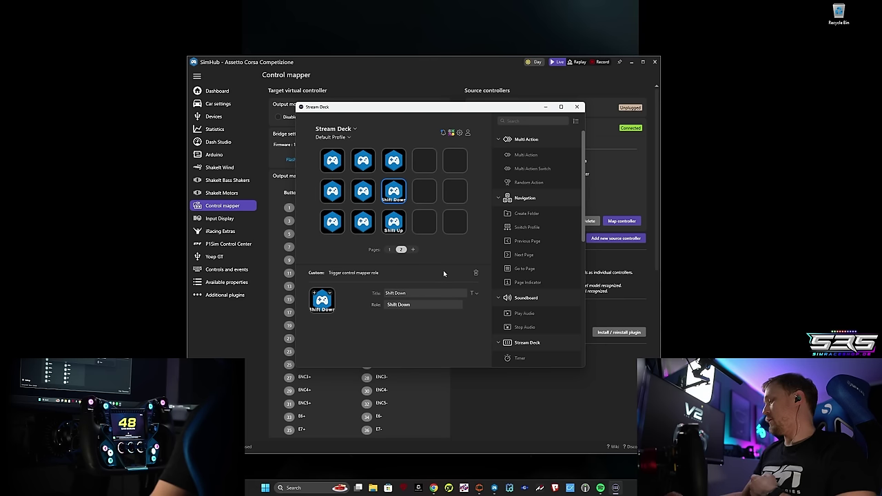
left_click(396, 213)
left_click(395, 192)
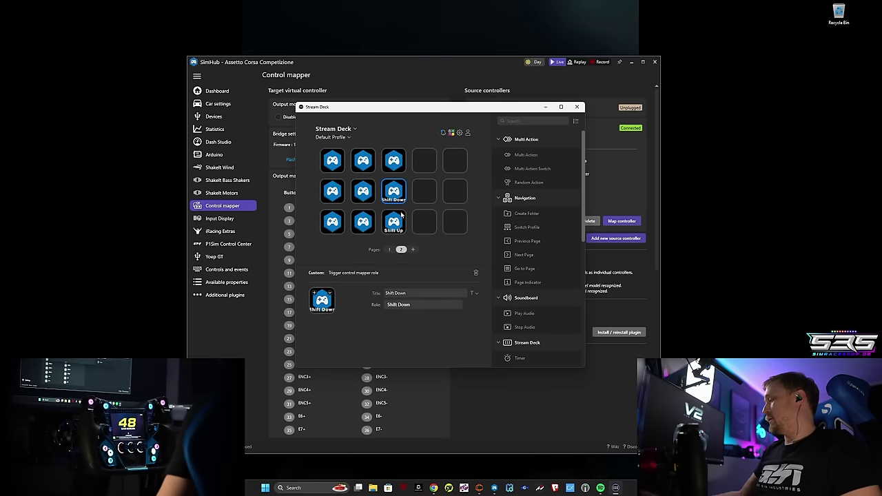
left_click(492, 379)
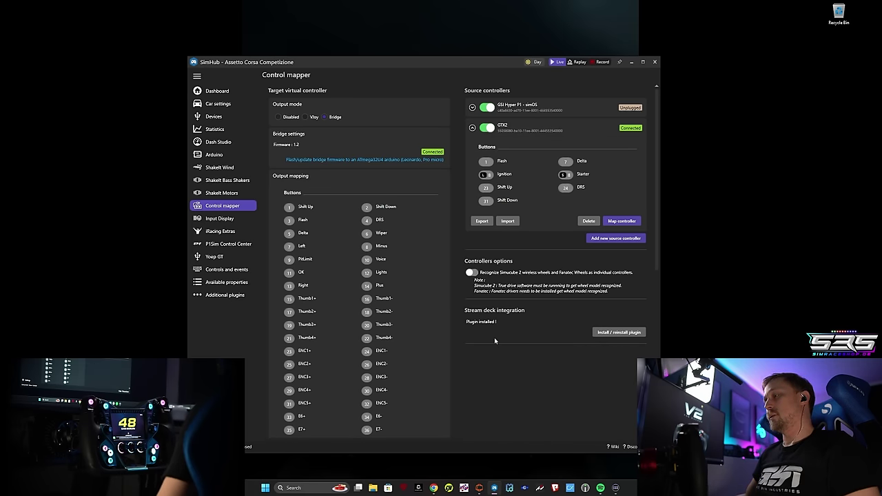
- Open the mapping assistant's mobile access information for use on a phone
scroll(497, 323, "down", 5)
scroll(502, 320, "down", 2)
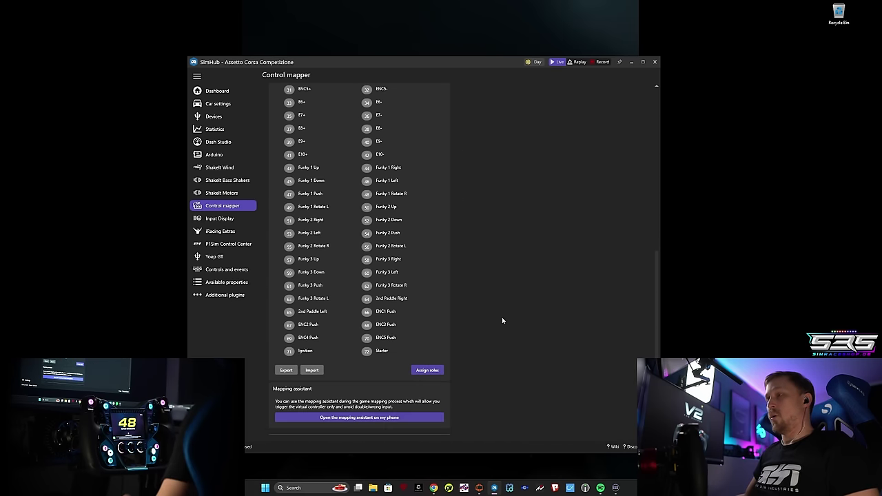
left_click(373, 418)
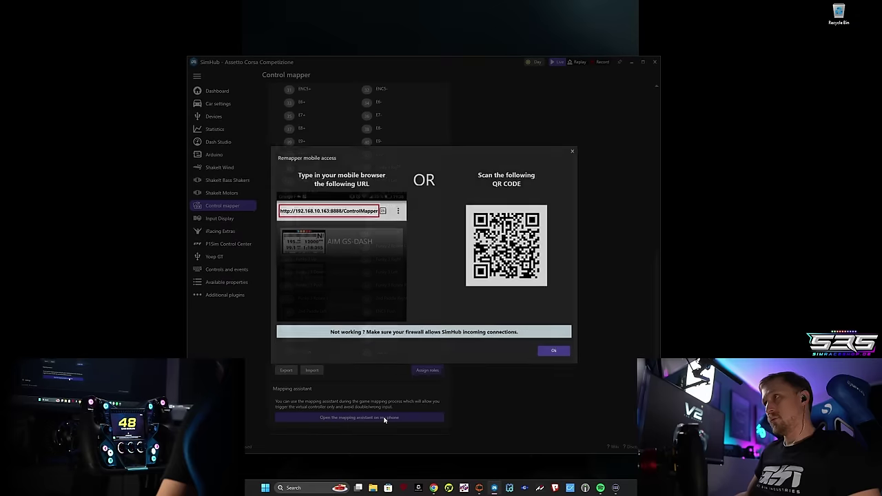